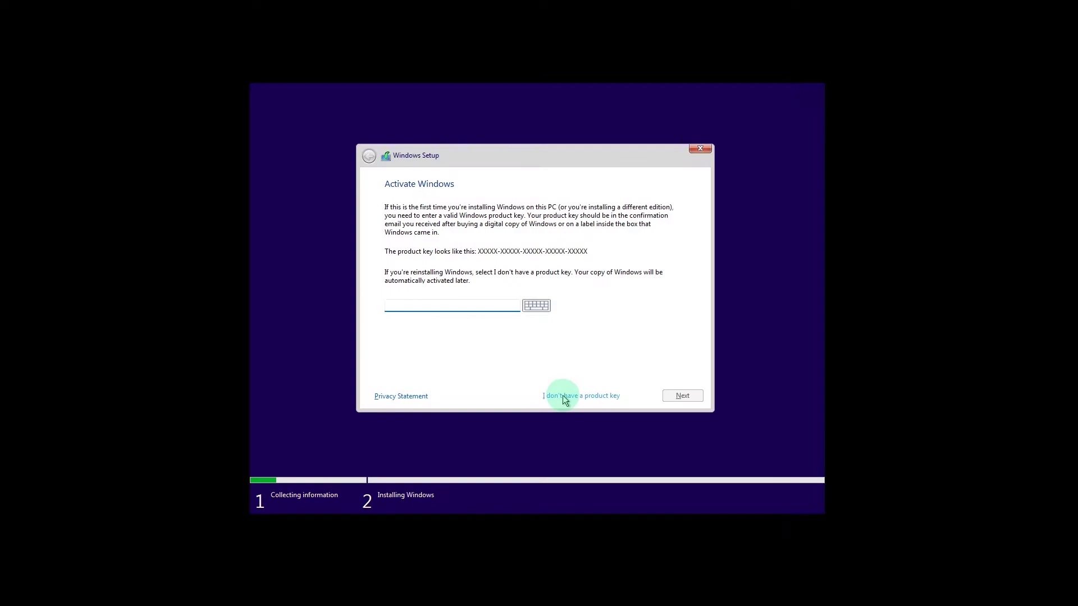
Skip the product key, back out of the unsupported-PC error, and quit Windows Setup.
left_click(562, 395)
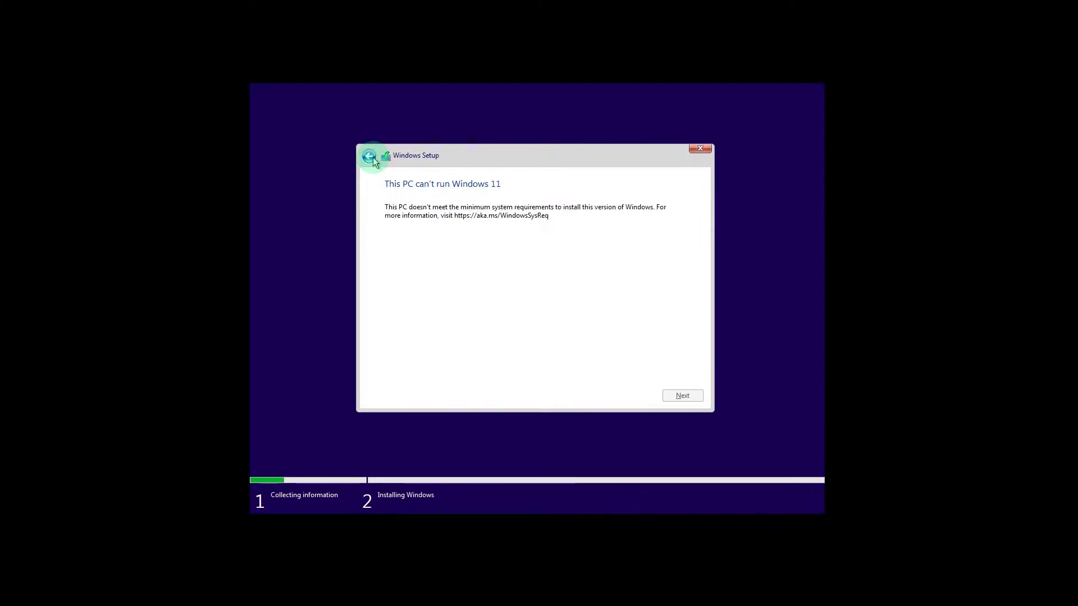
left_click(370, 157)
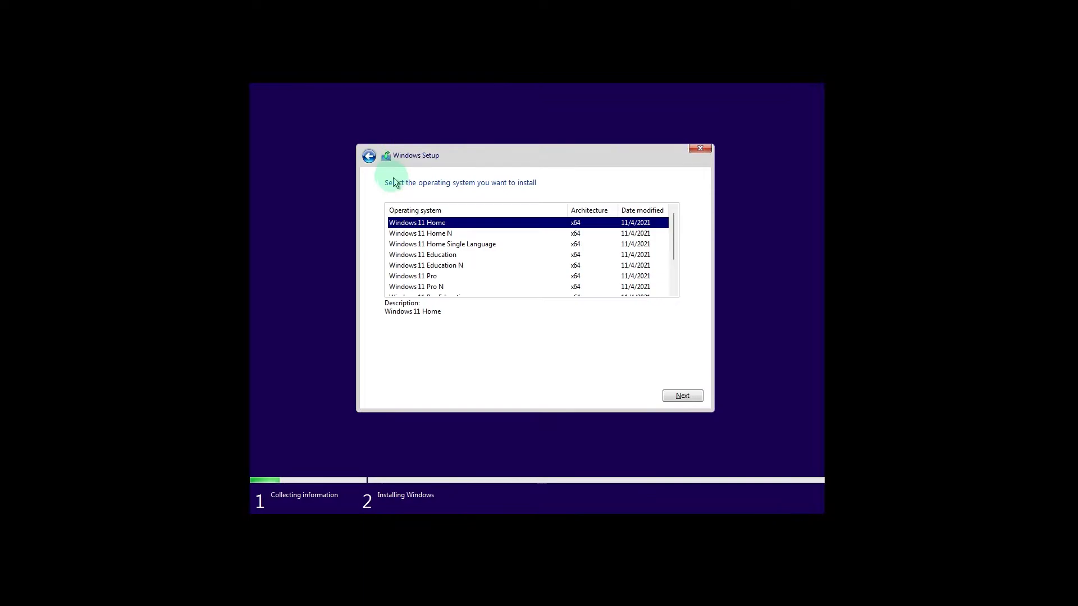
left_click(369, 159)
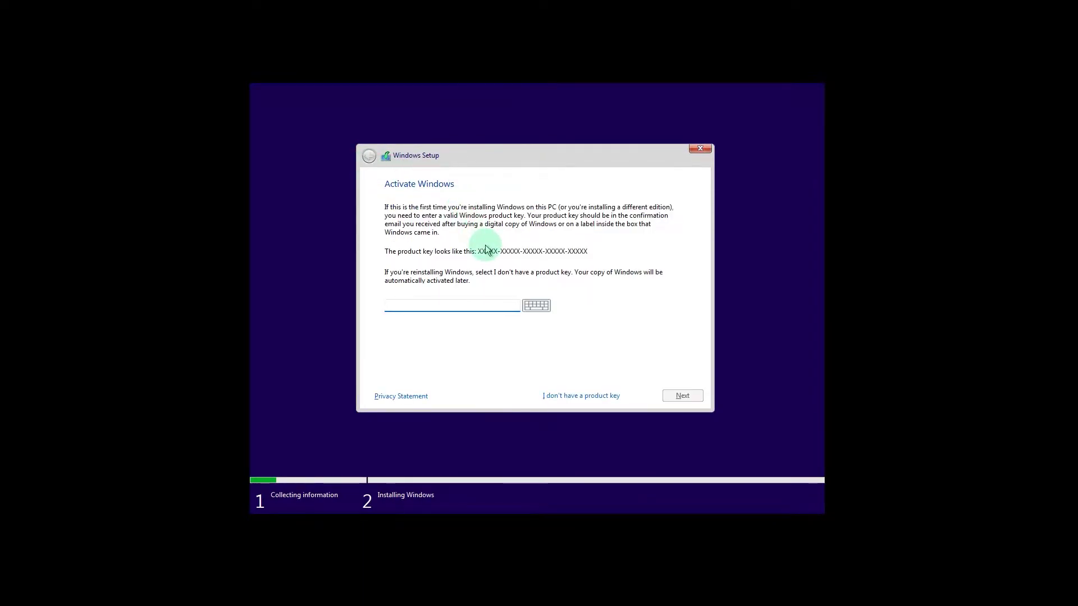
left_click(696, 152)
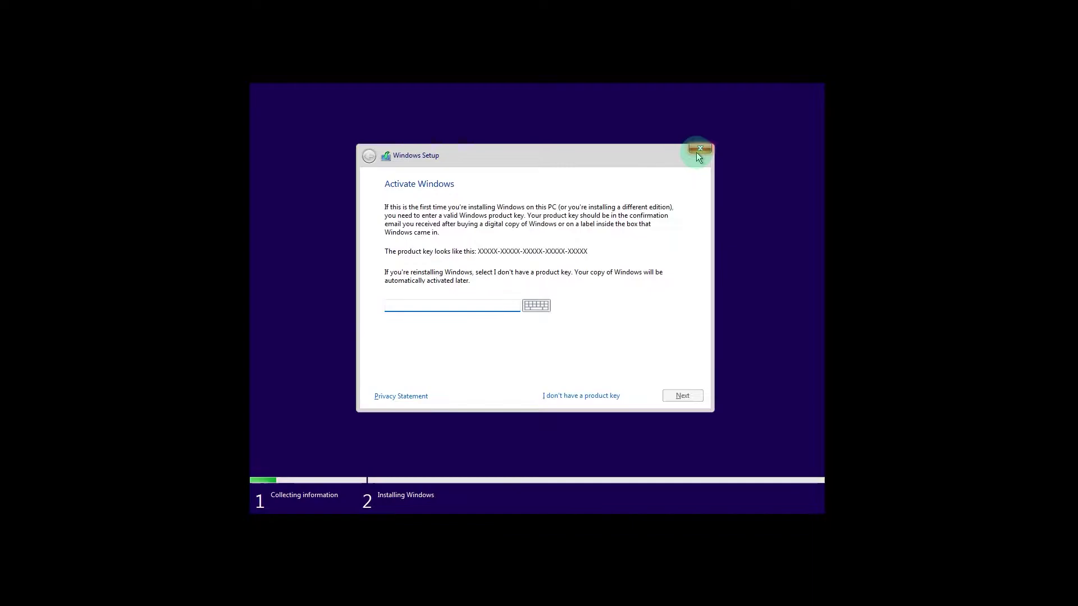
Confirm quitting Setup and launch regedit from the Command Prompt.
left_click(603, 347)
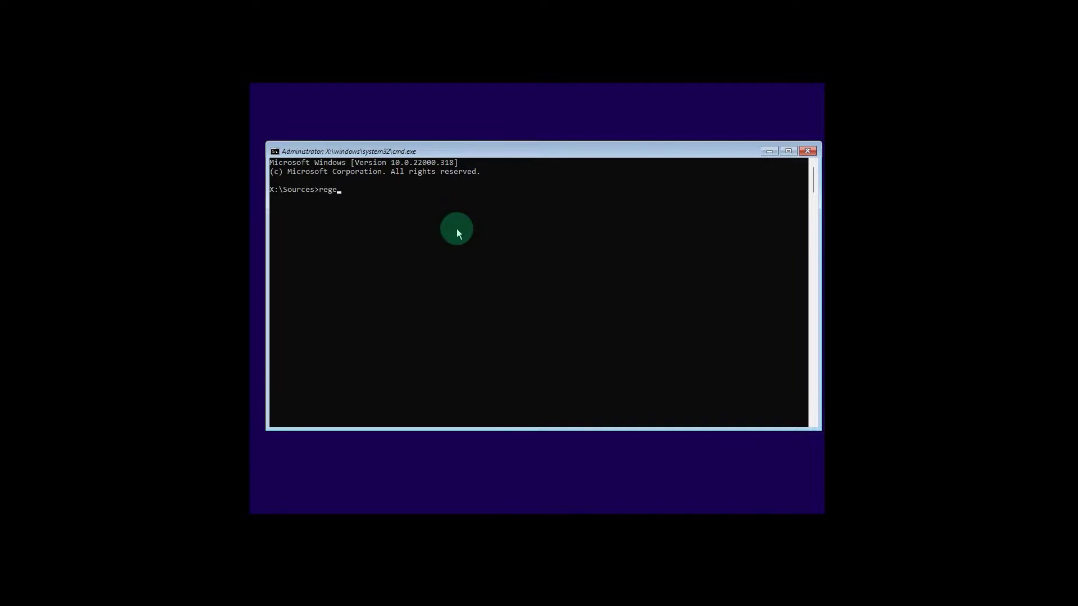
type("dit")
key("Return")
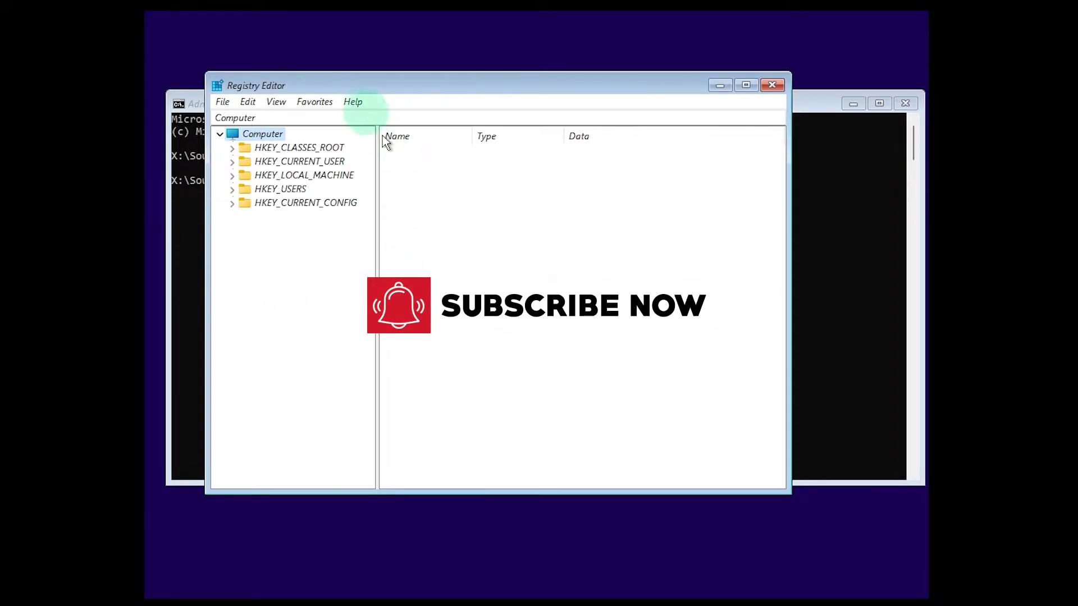
Expand HKEY_LOCAL_MACHINE\SYSTEM and select the Setup key.
left_click_drag(378, 80, 380, 64)
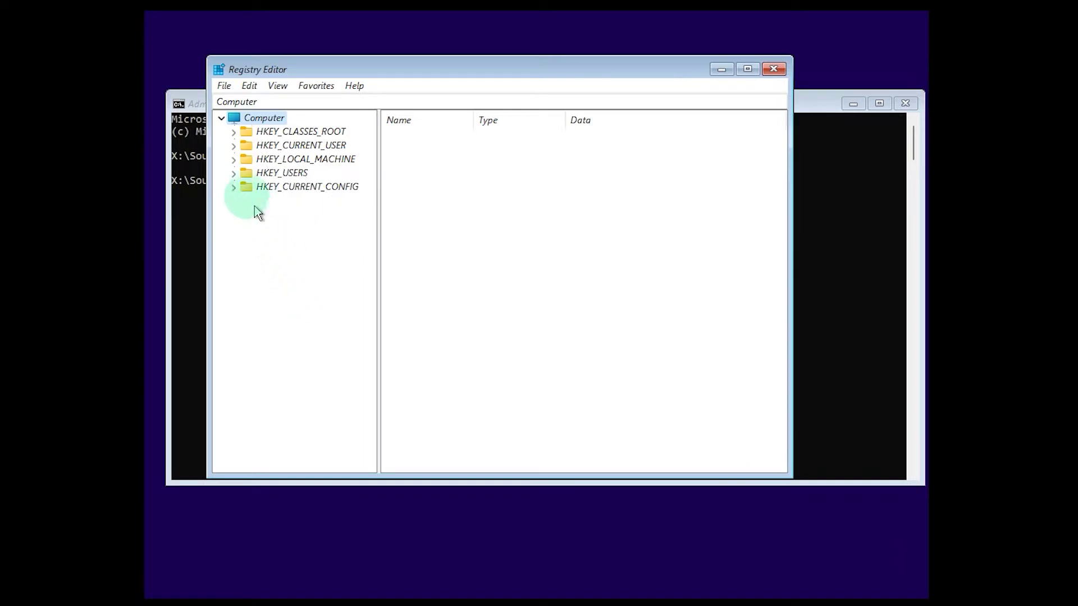
left_click(234, 159)
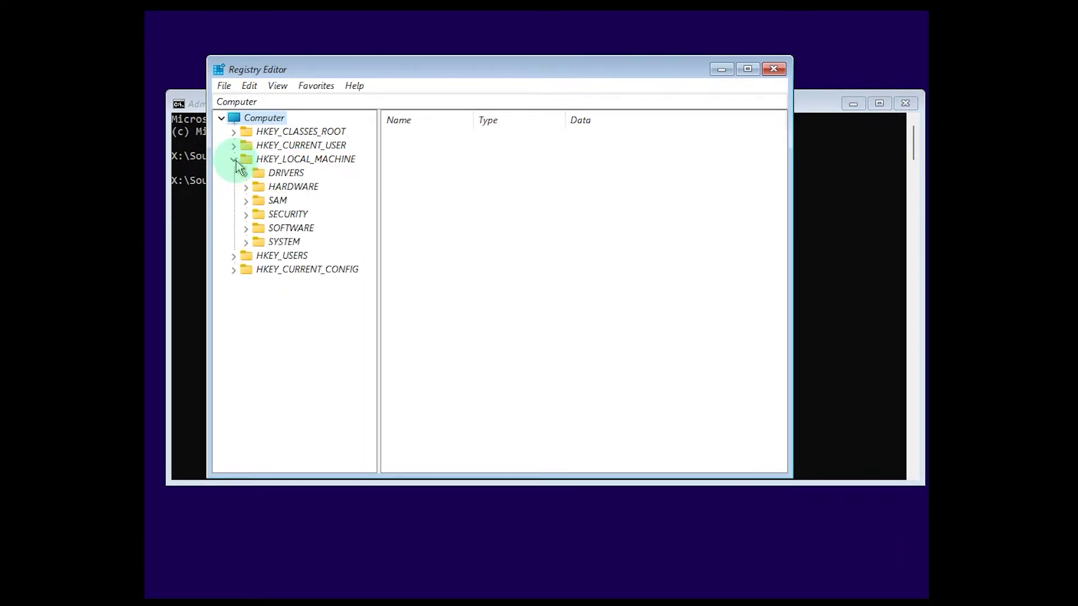
left_click(246, 242)
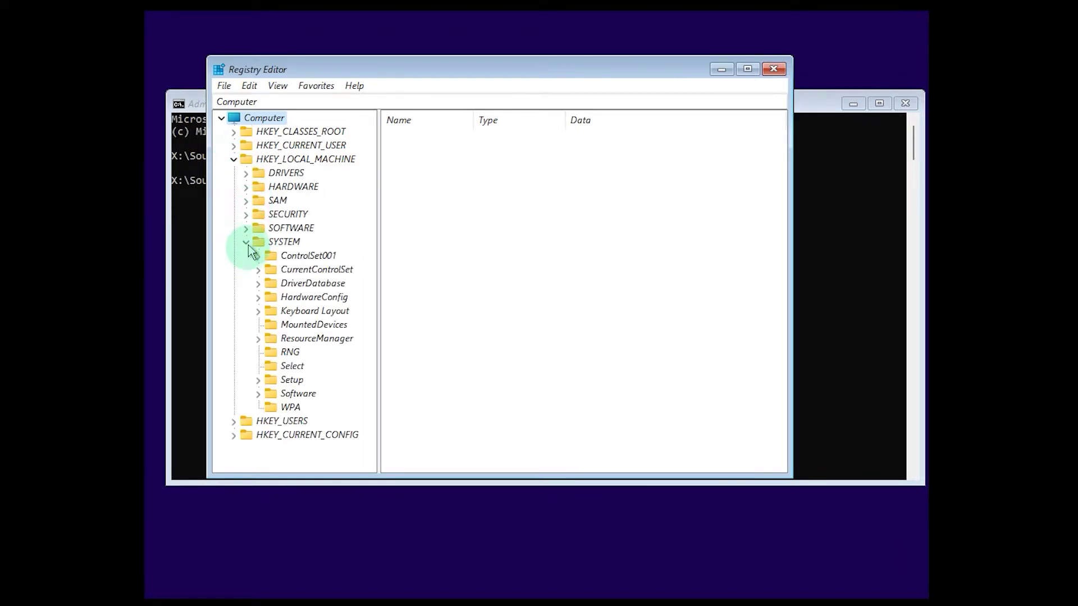
left_click(259, 380)
scroll(271, 362, "down", 1)
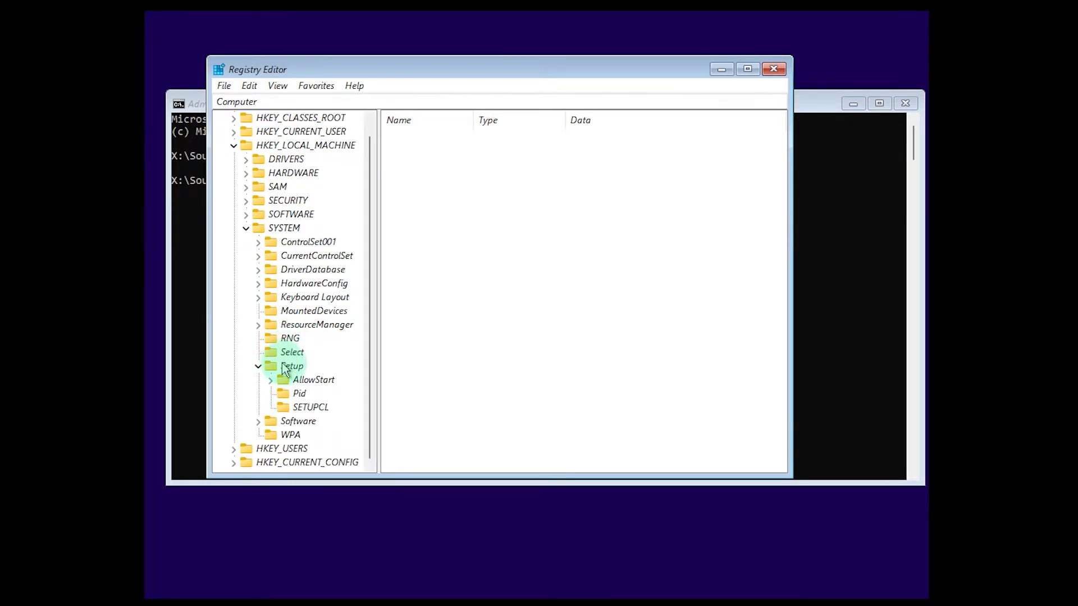
left_click(294, 368)
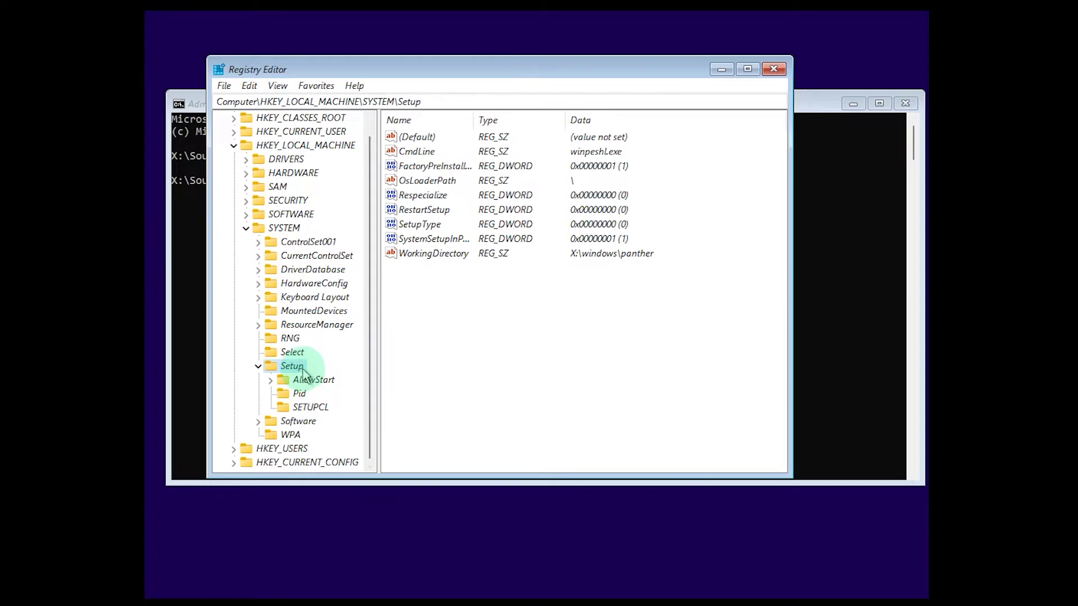
Create a new key named LabConfig under Setup.
right_click(299, 376)
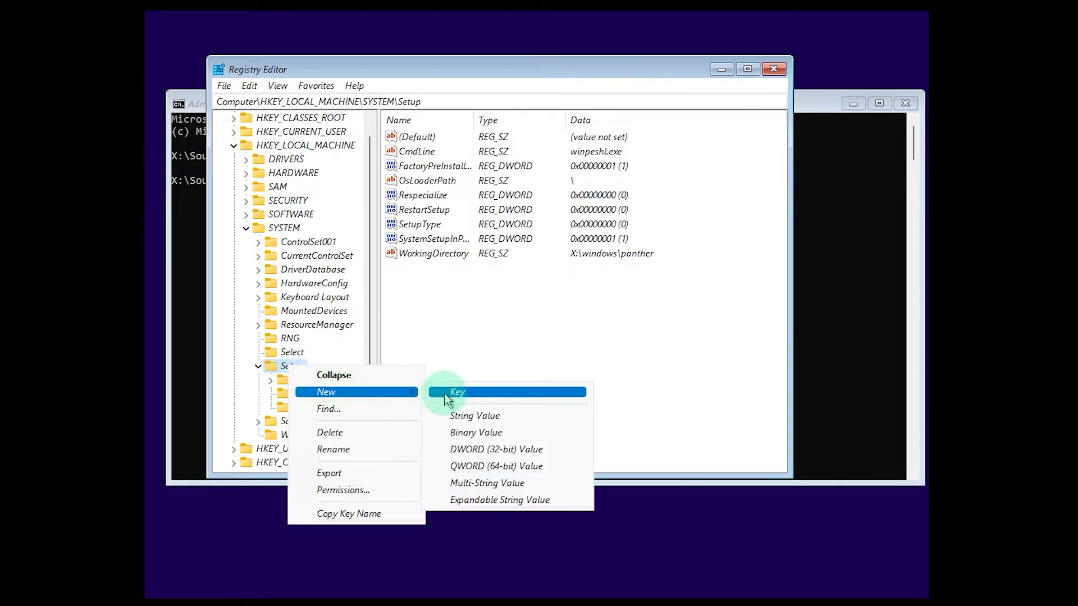
left_click(433, 393)
key("alt+Tab")
key("alt+Tab")
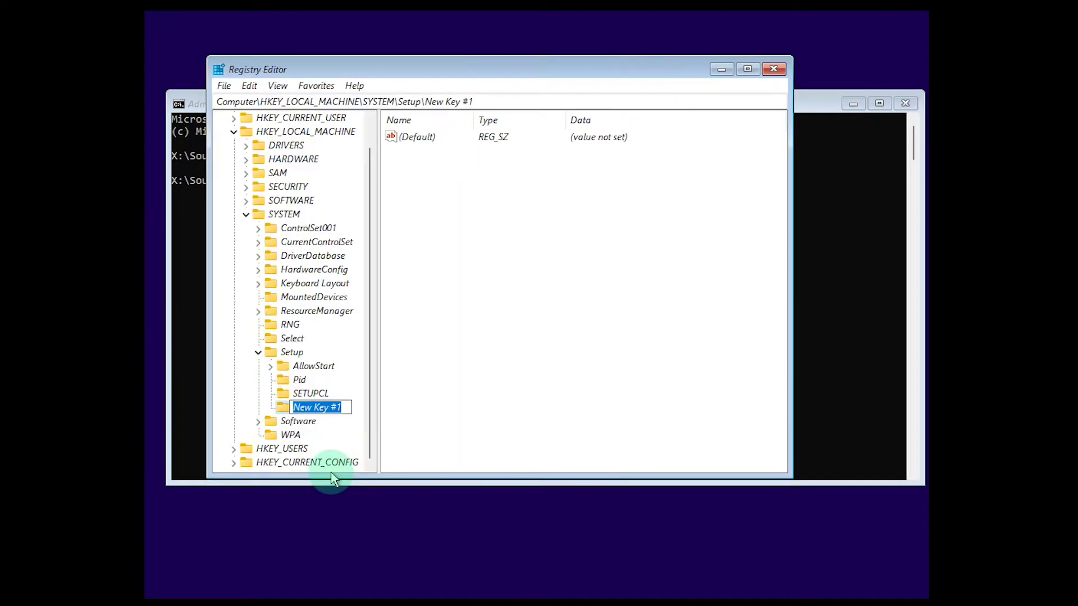
type("L")
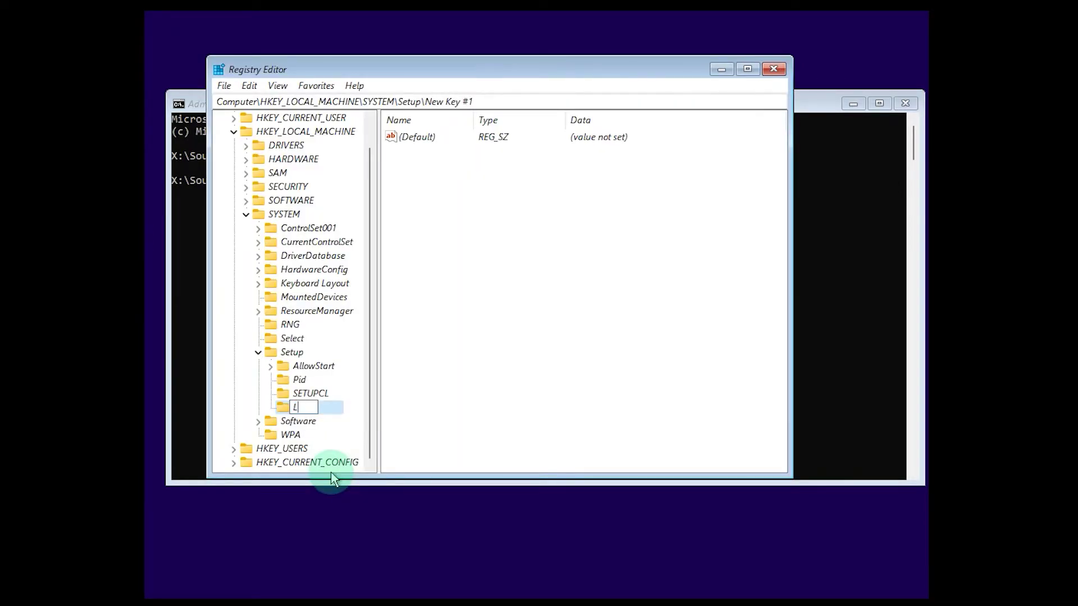
type("abConfig")
key("Return")
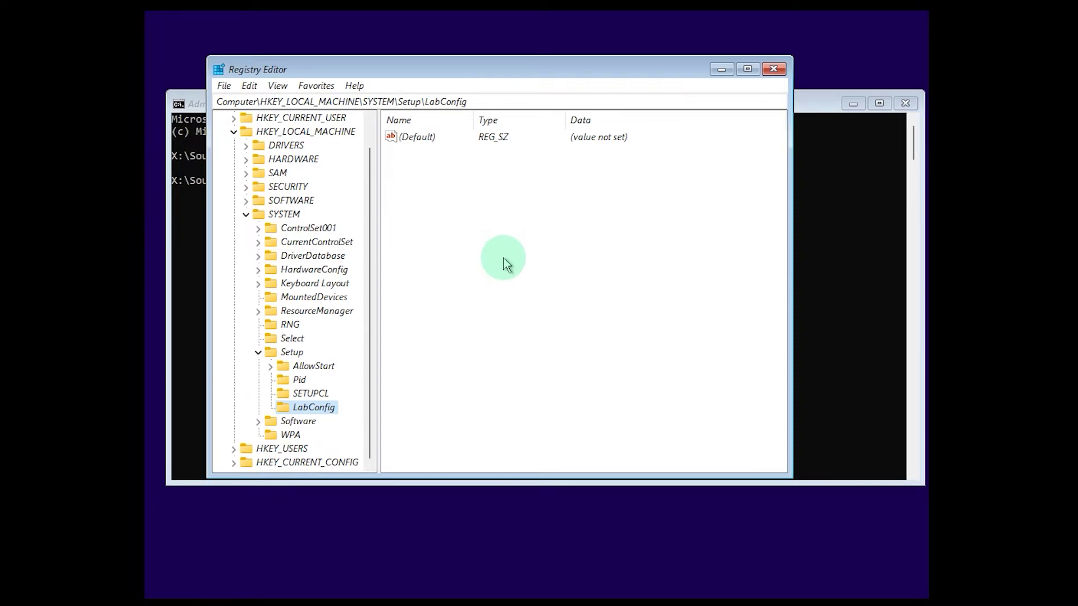
Add DWORD (32-bit) values BypassTPMCheck, BypassRAMCheck and BypassSecureBootCheck to LabConfig.
right_click(439, 250)
mouse_move(476, 259)
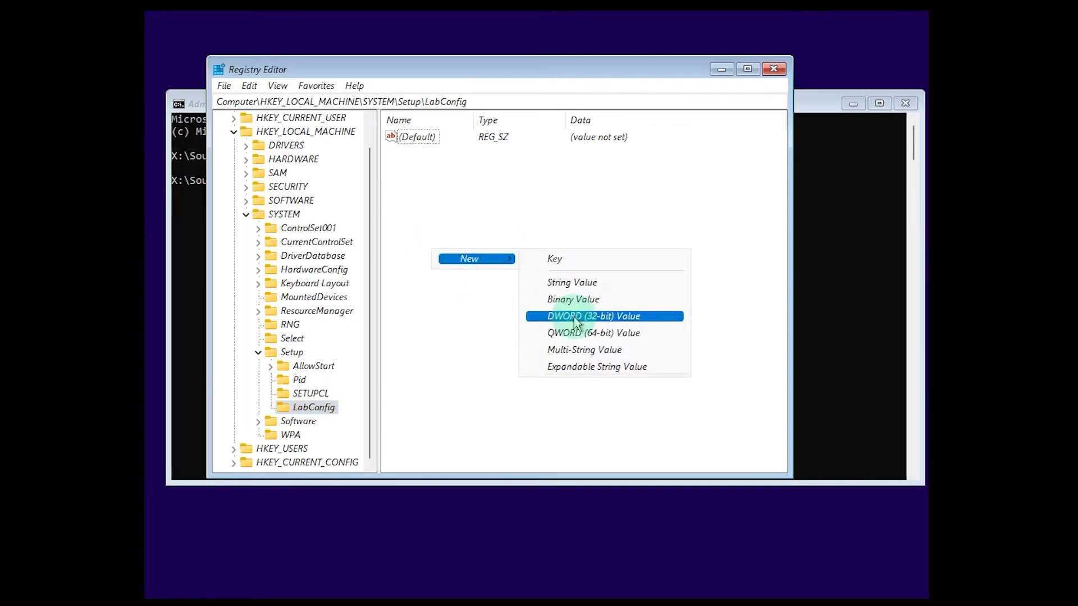
left_click(576, 319)
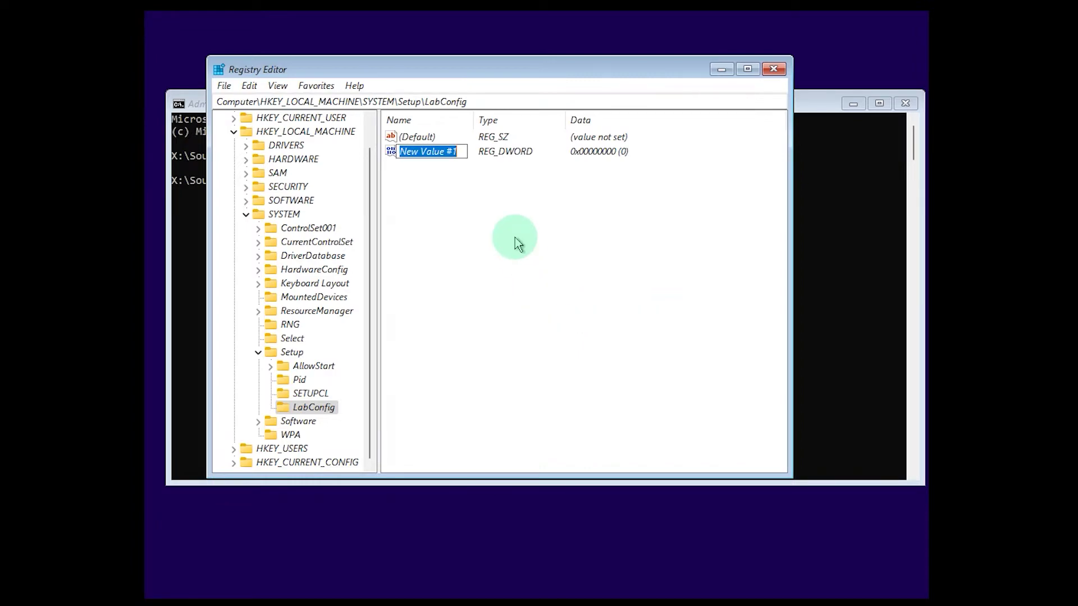
type("Bypass")
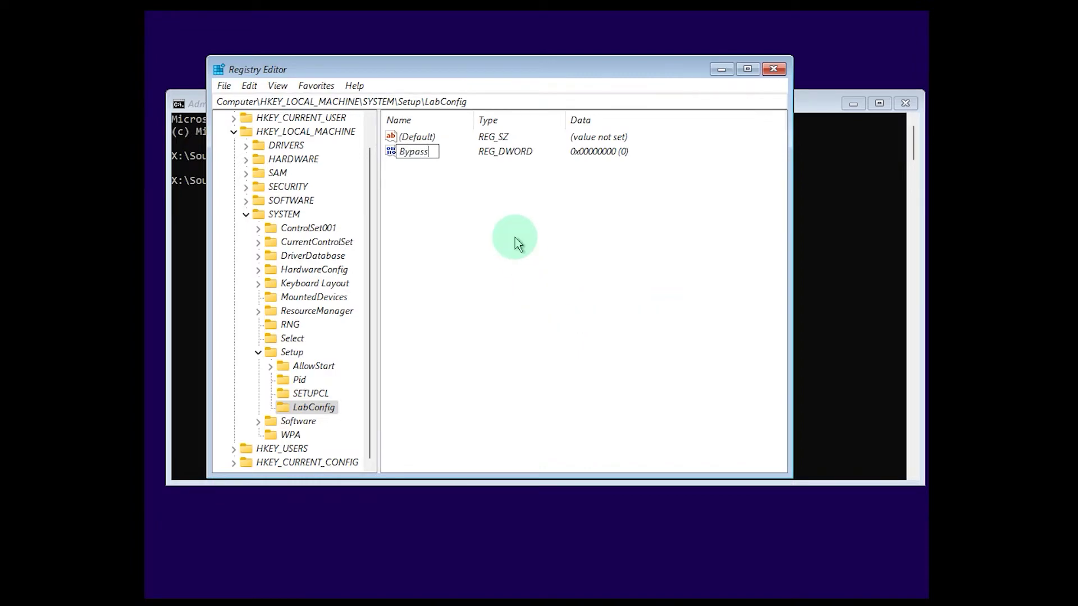
type("TPMCheck")
key("Return")
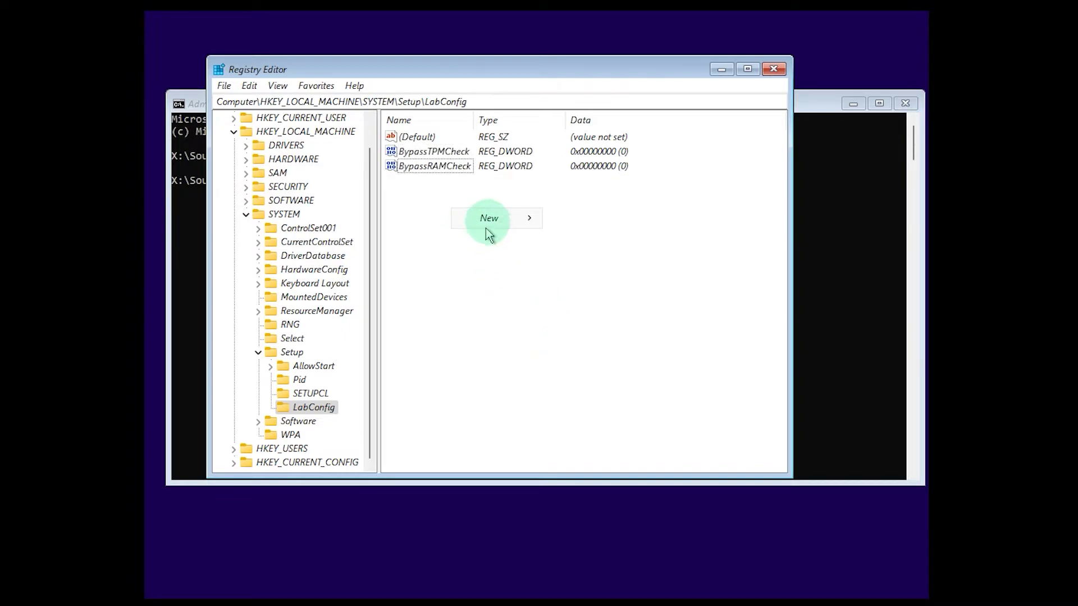
left_click(613, 275)
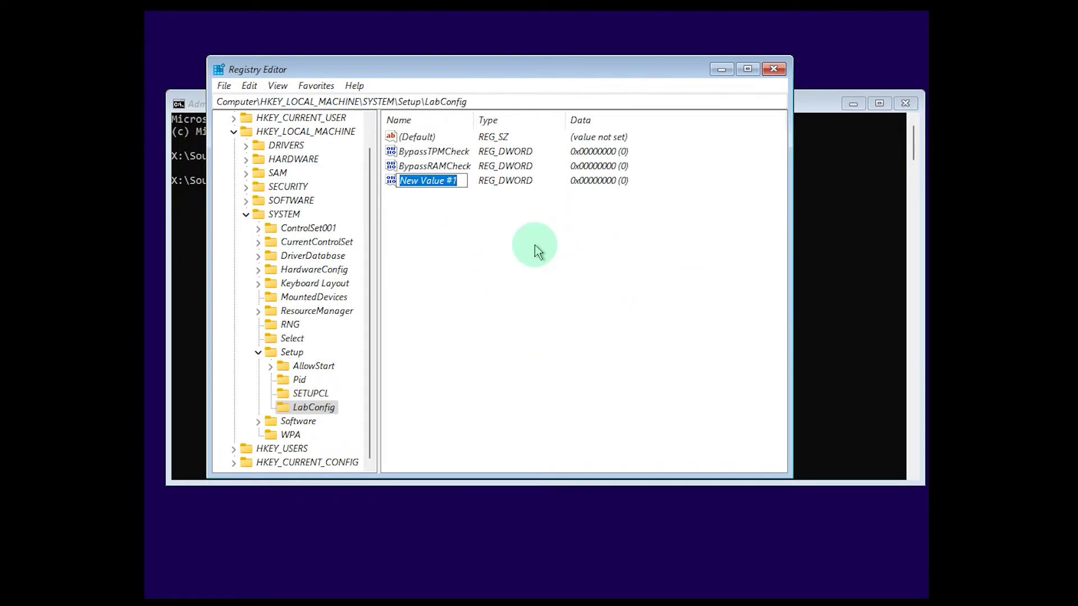
type("Bypass")
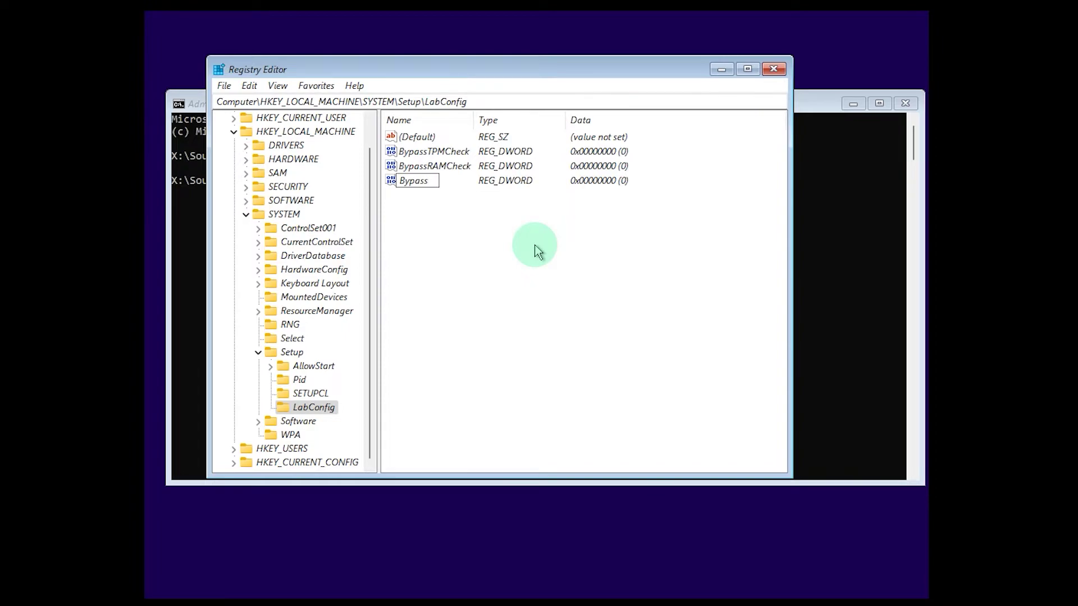
type("SecureBootCheck")
key("Return")
left_click_drag(474, 120, 588, 123)
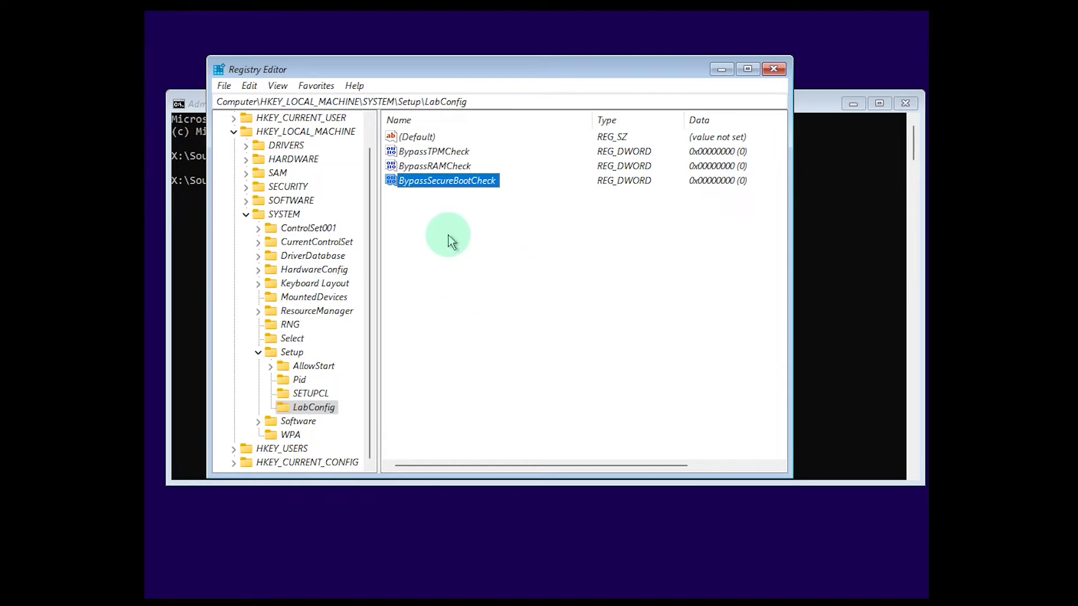
Set BypassTPMCheck, BypassRAMCheck and BypassSecureBootCheck data to 1, then close Registry Editor.
double_click(416, 153)
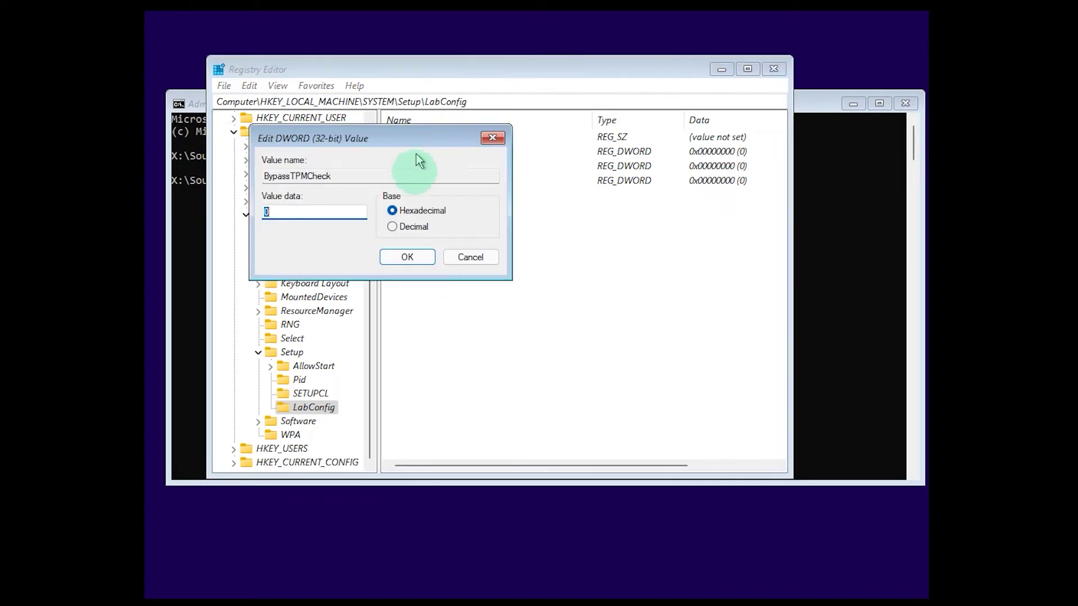
left_click(328, 210)
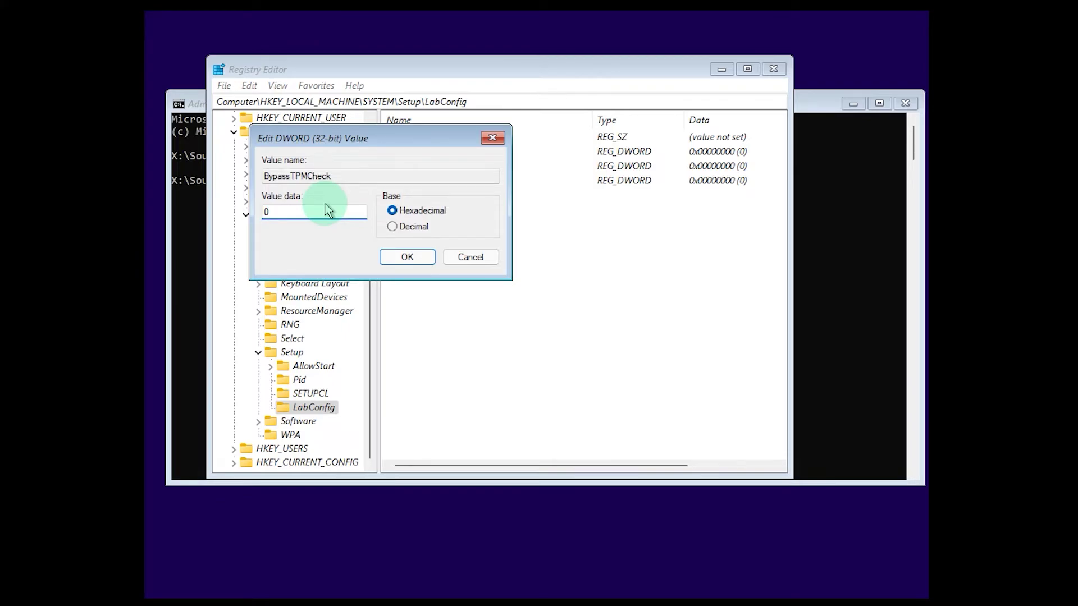
type("1")
key("Return")
double_click(447, 166)
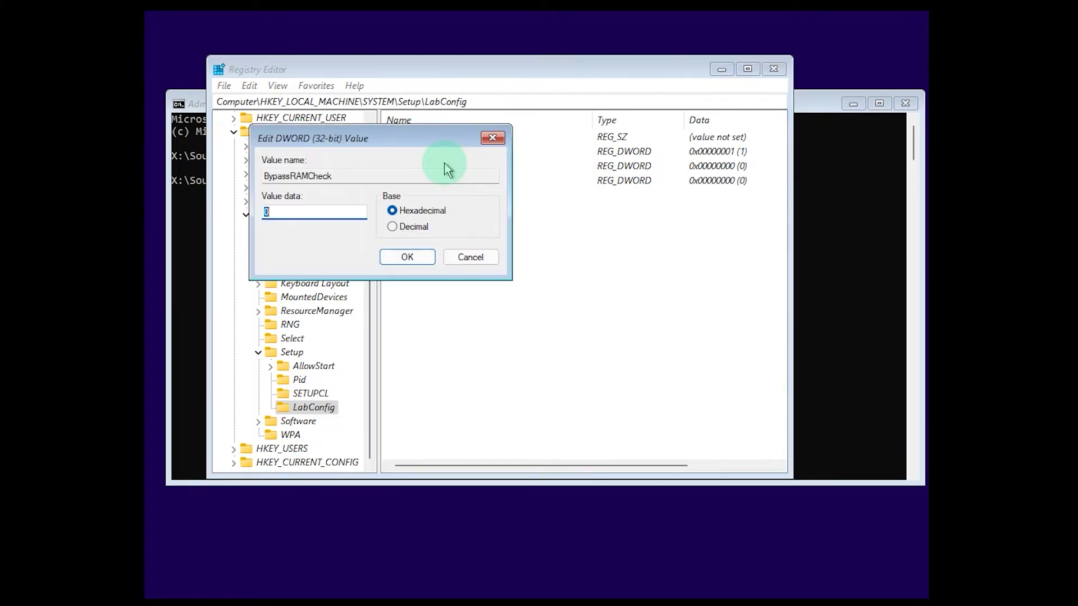
type("1")
key("Return")
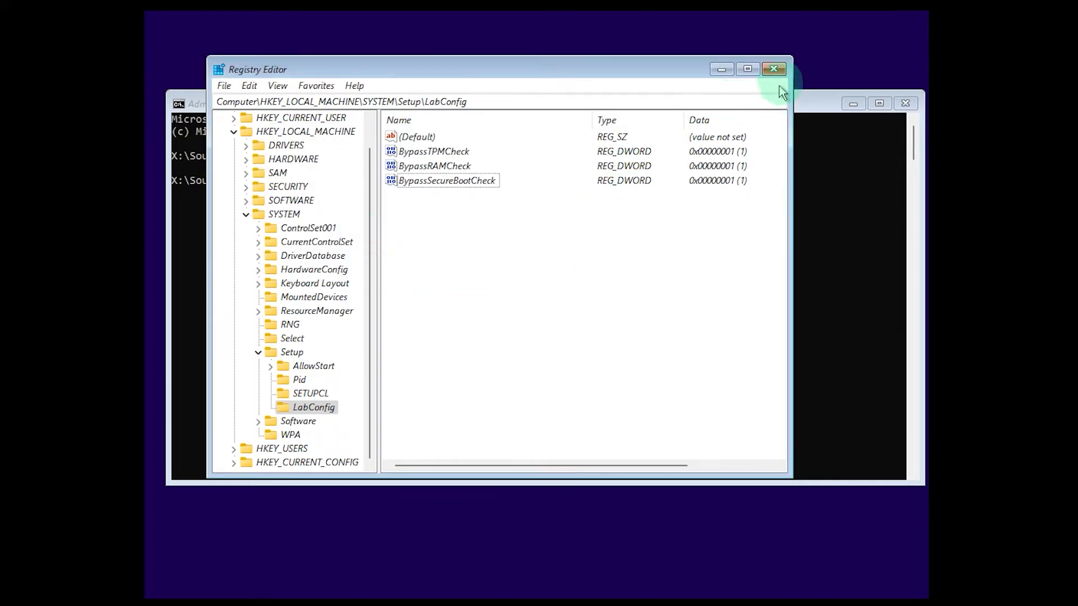
left_click(774, 71)
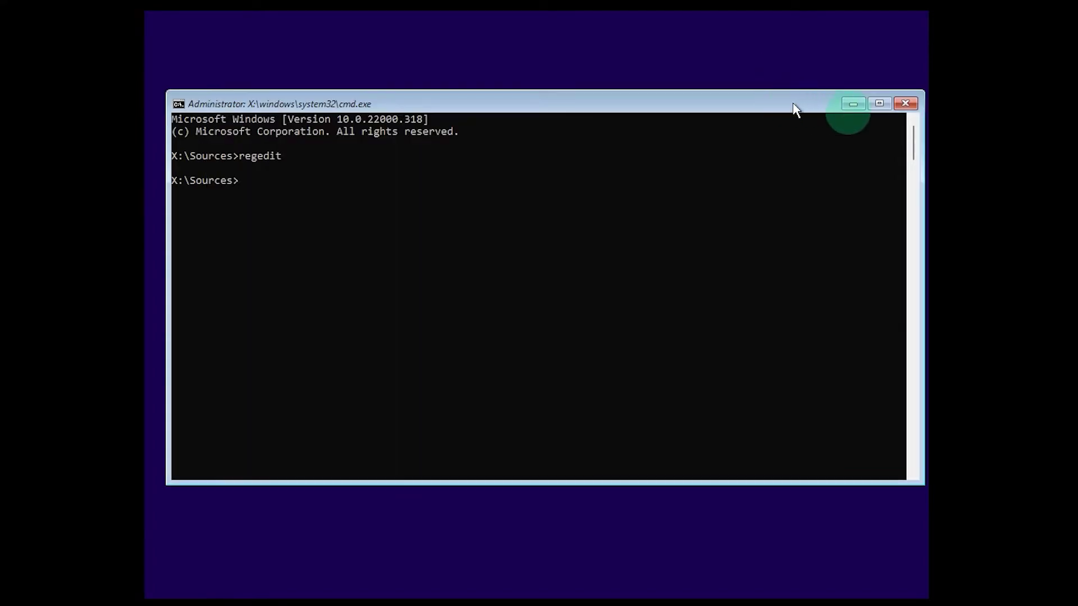
Close the command prompt and restart installation without a product key.
left_click(906, 104)
left_click(552, 312)
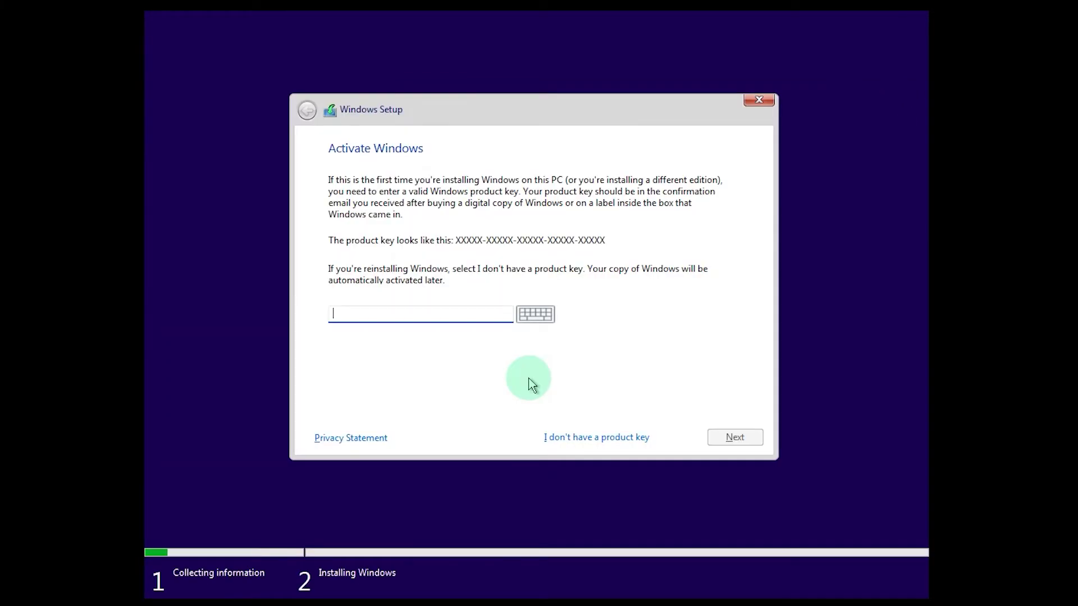
left_click(592, 437)
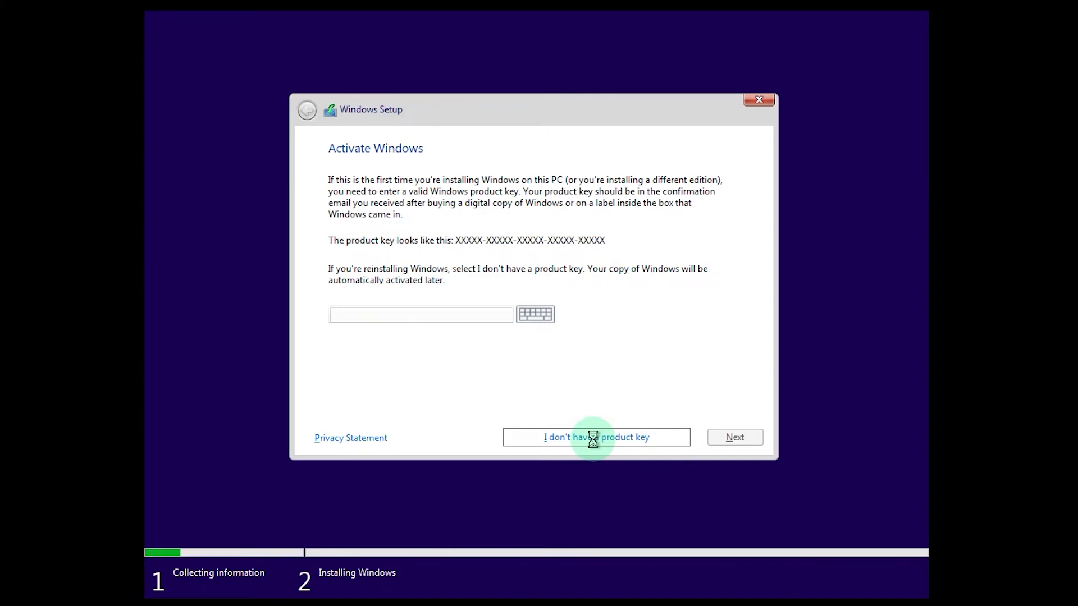
Choose Windows 11 Home as the edition and continue.
left_click(388, 230)
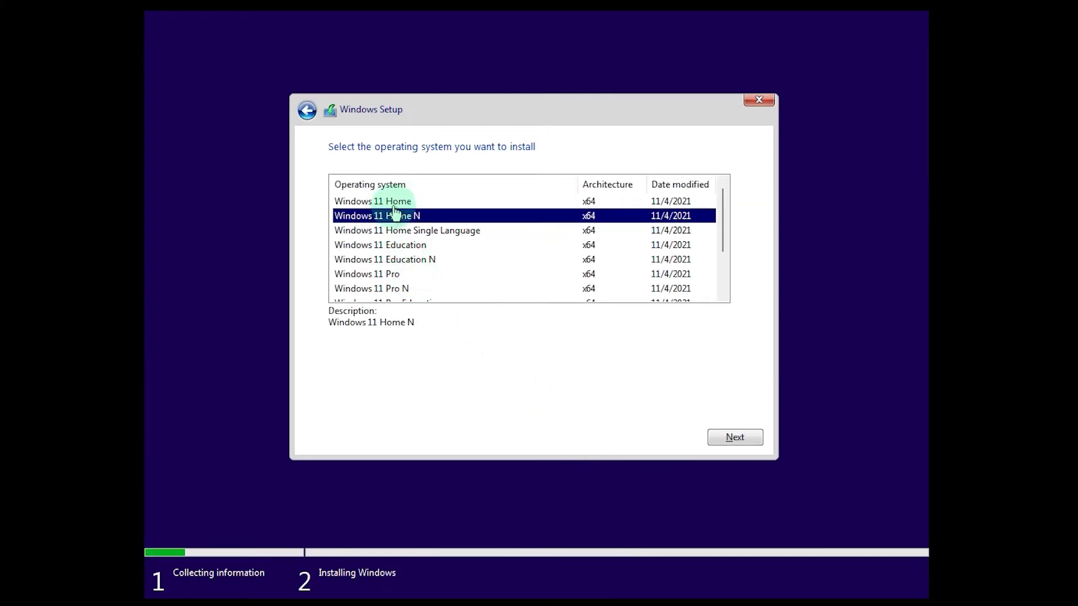
left_click(392, 202)
left_click(734, 437)
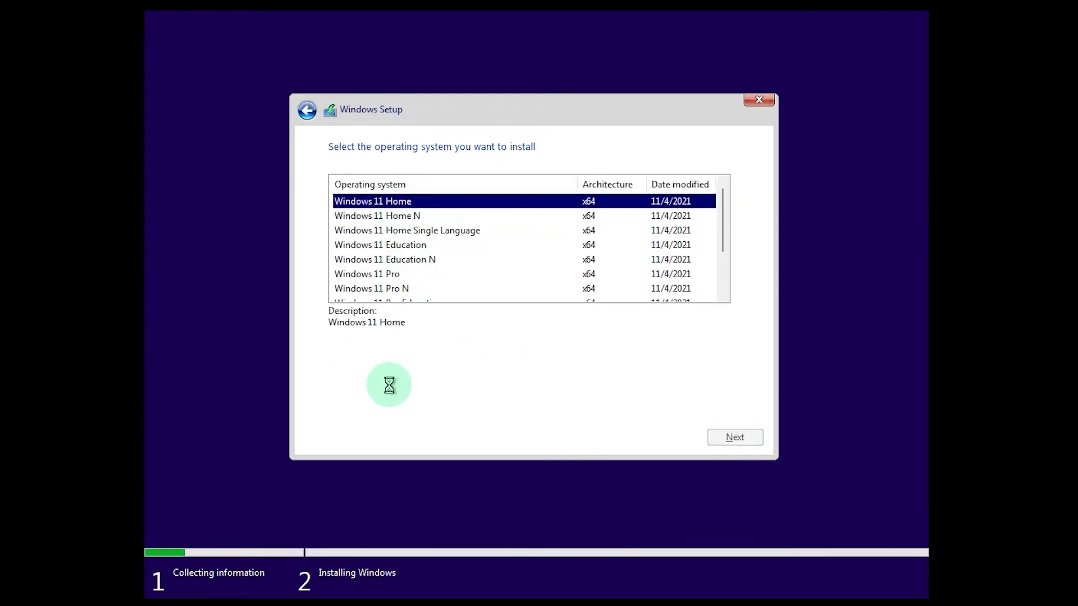